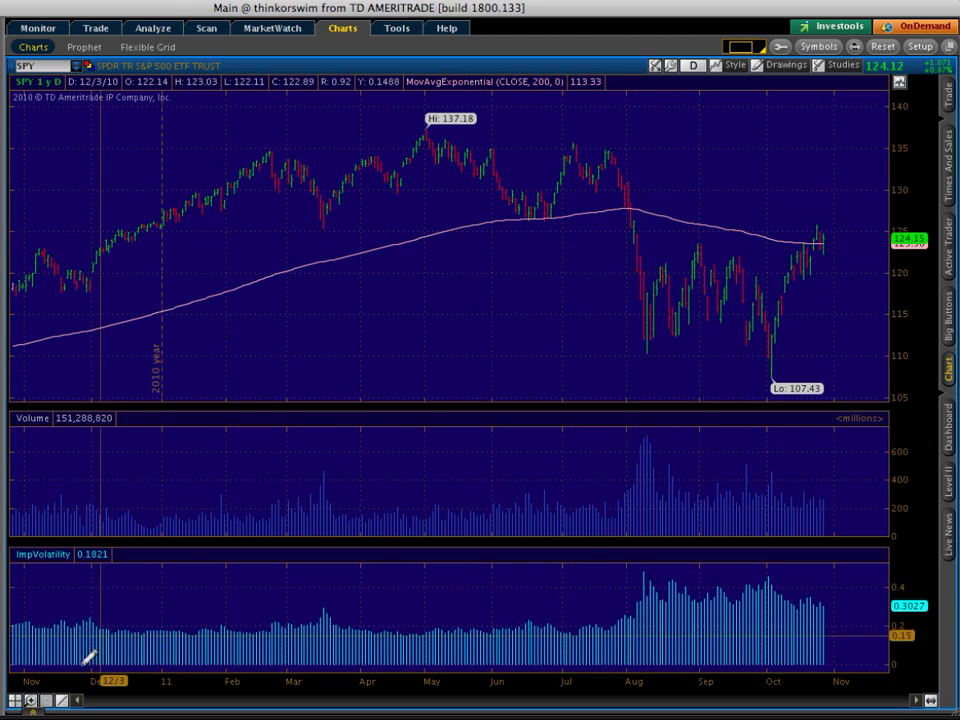
Step: Draw a horizontal trendline at about 123.5 on the SPY price chart, from mid-July to 11/18
left_click(64, 697)
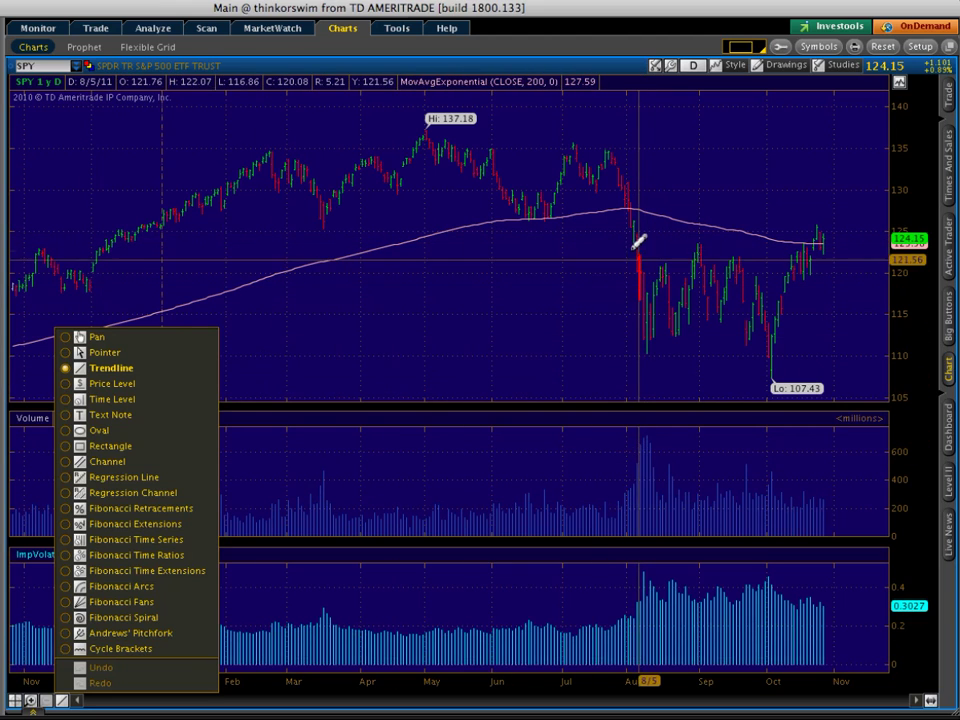
left_click(119, 384)
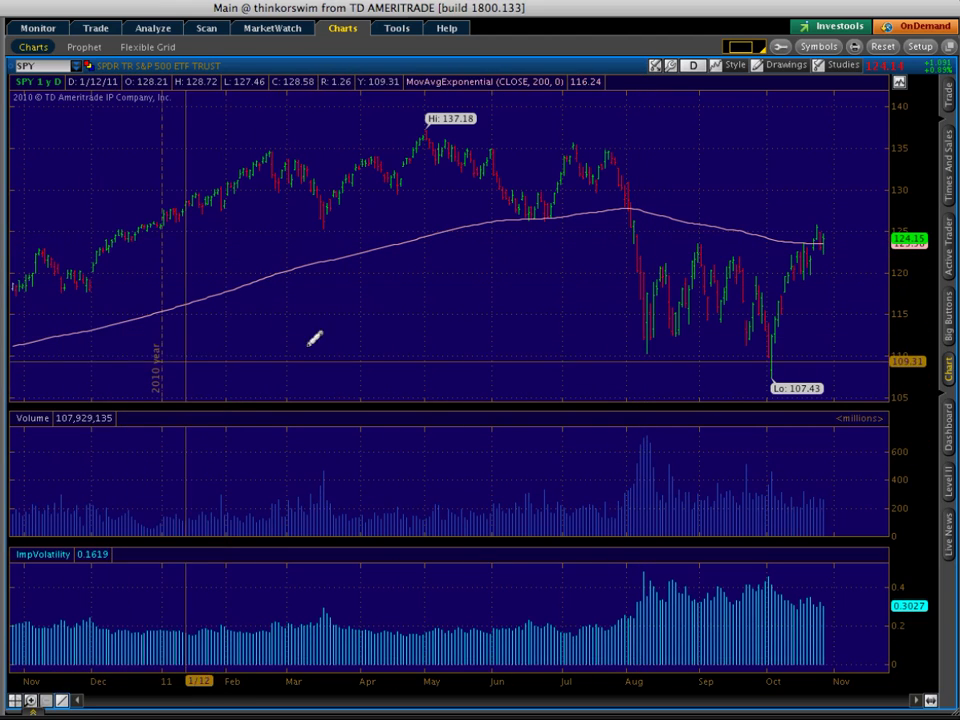
left_click(601, 244)
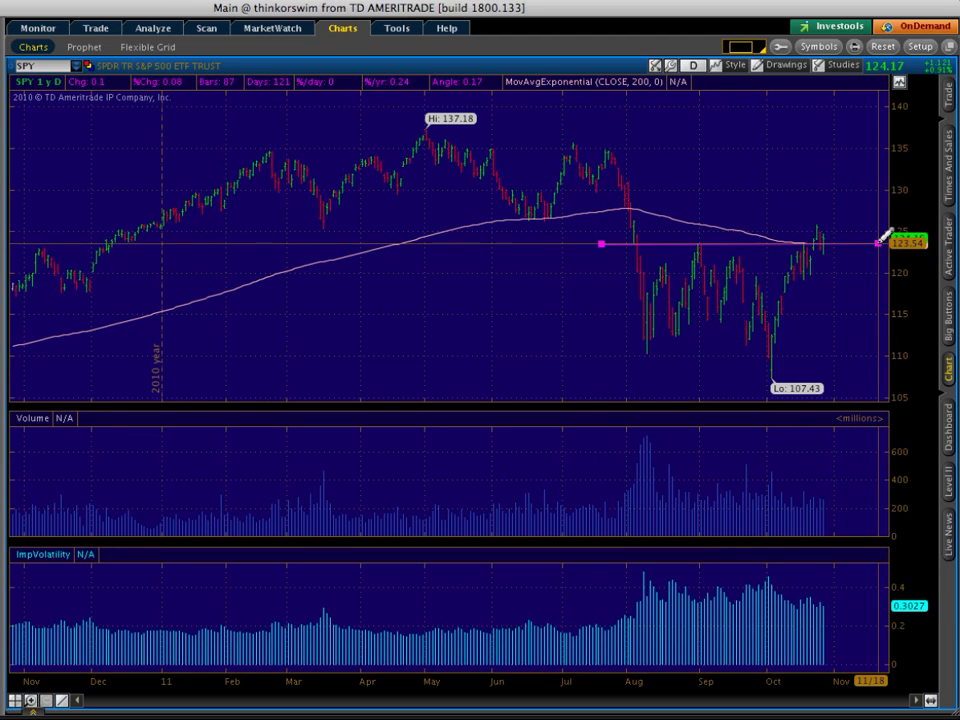
left_click(878, 240)
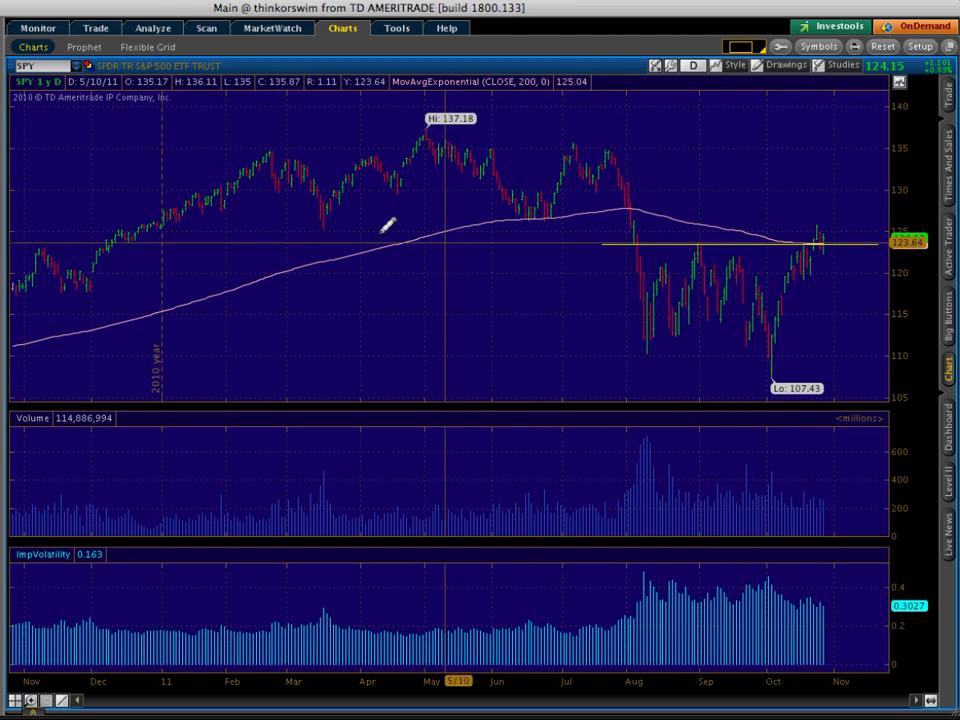
Step: Draw a second horizontal trendline at about 126.6 on the price chart, from 1/11 to mid-November
left_click(197, 208)
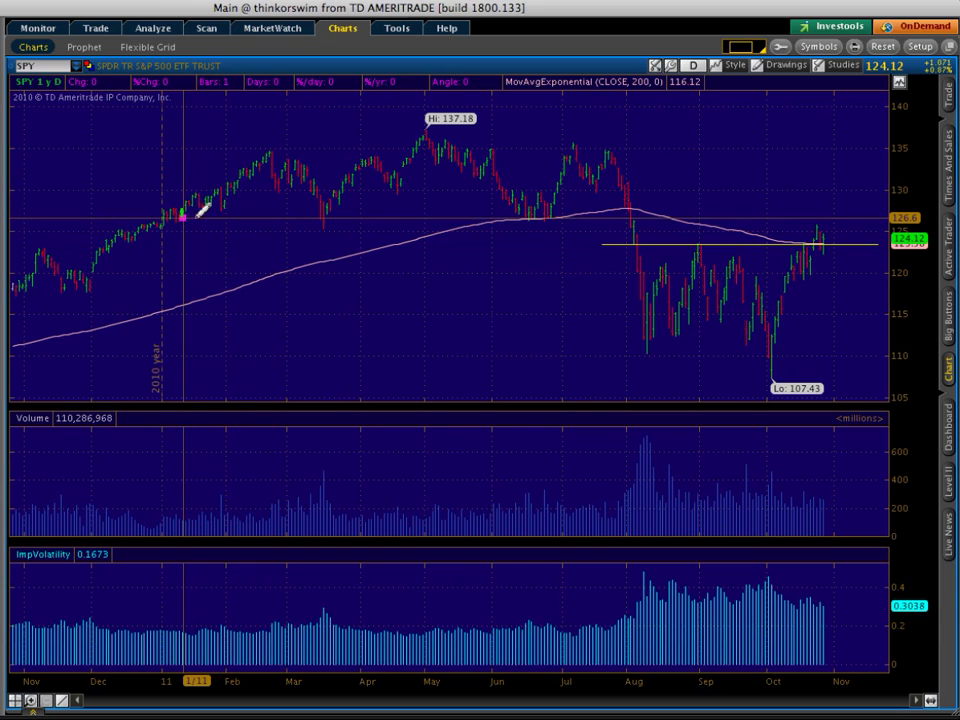
left_click(884, 214)
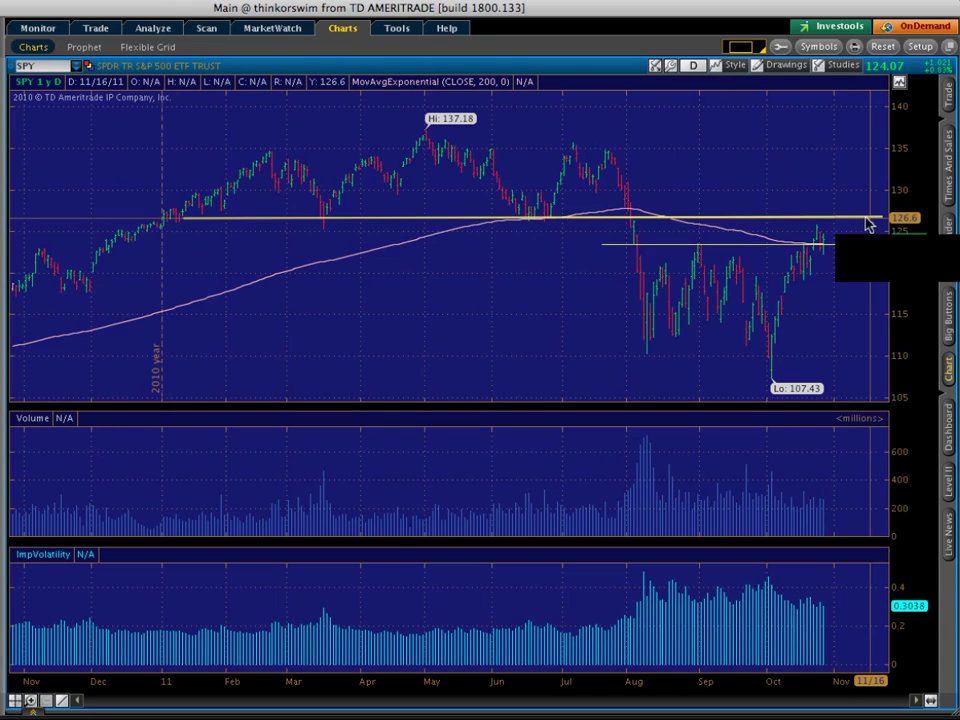
left_click_drag(868, 218, 810, 248)
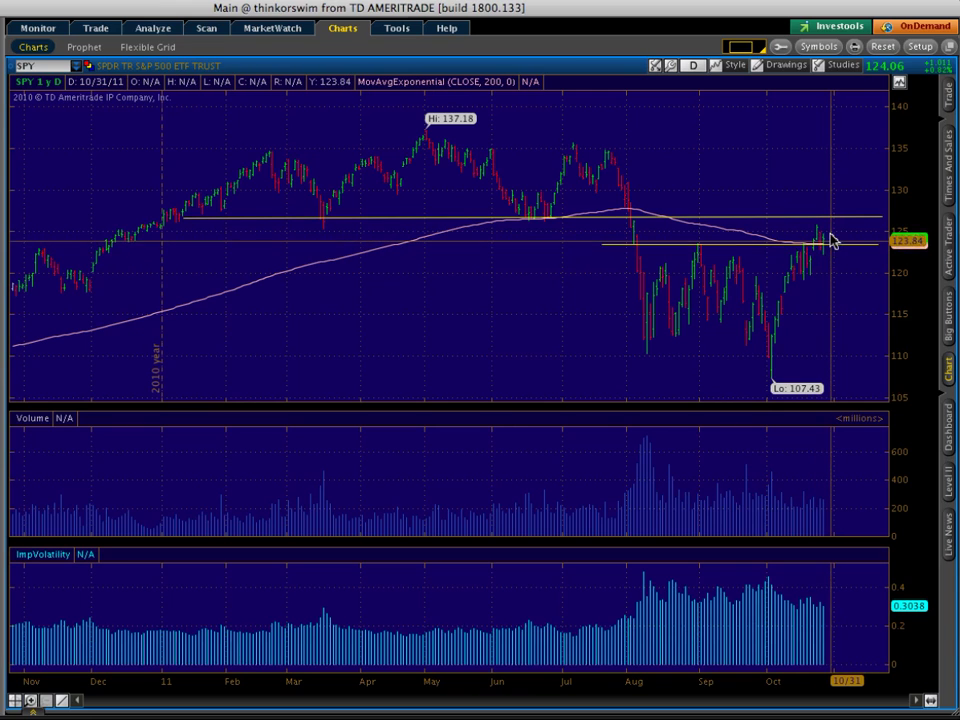
mouse_move(836, 224)
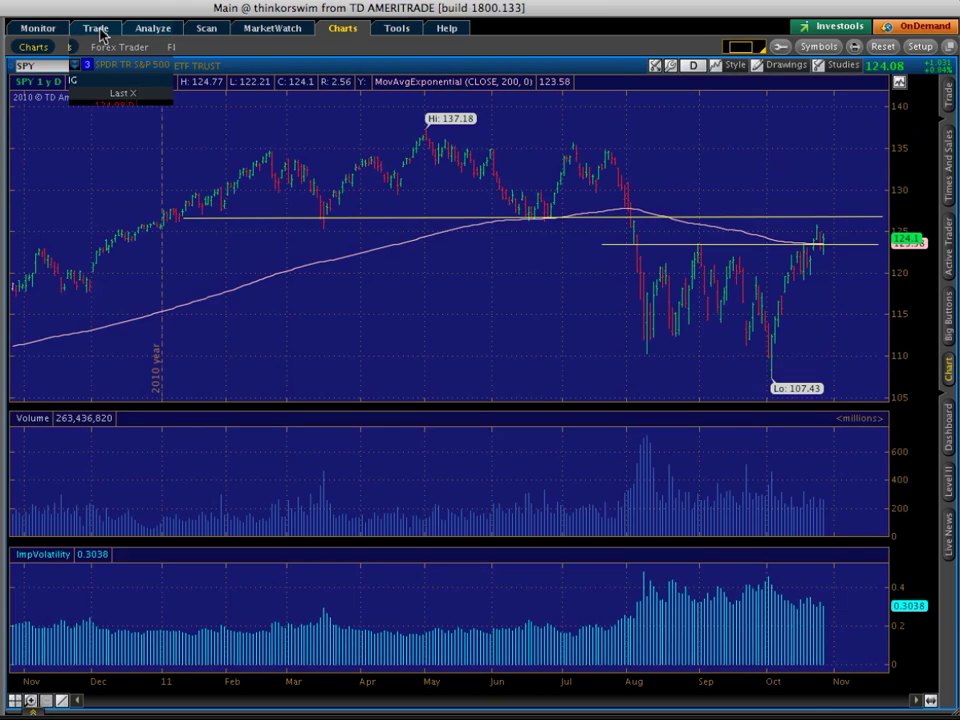
Step: Show the NOV 11 option chain for SPY on the trading page and set the spread to Vertical
left_click(97, 28)
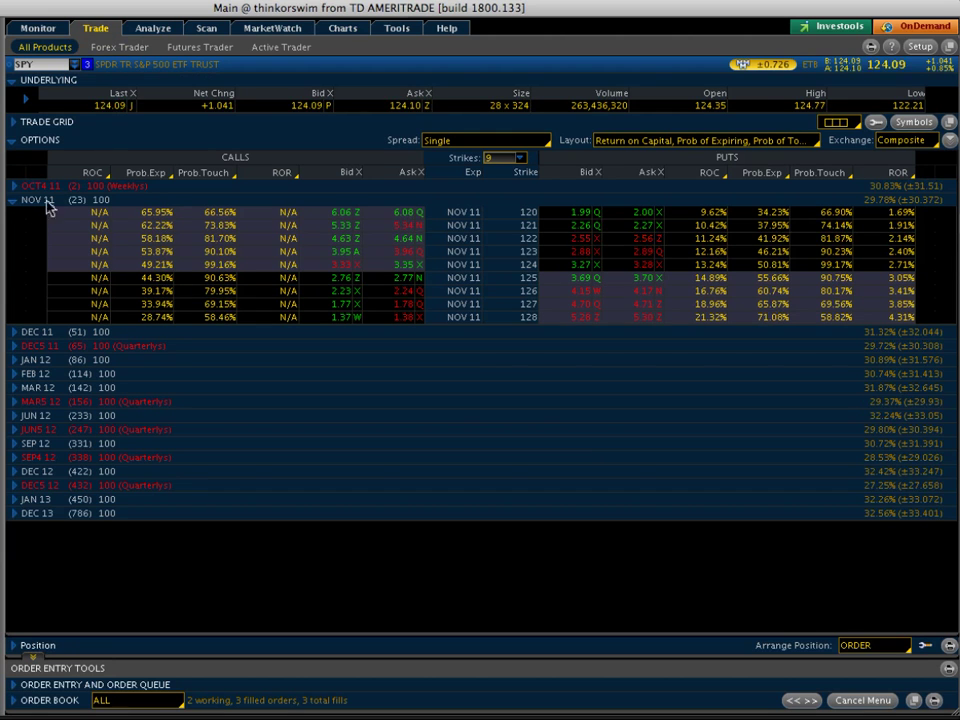
left_click(18, 201)
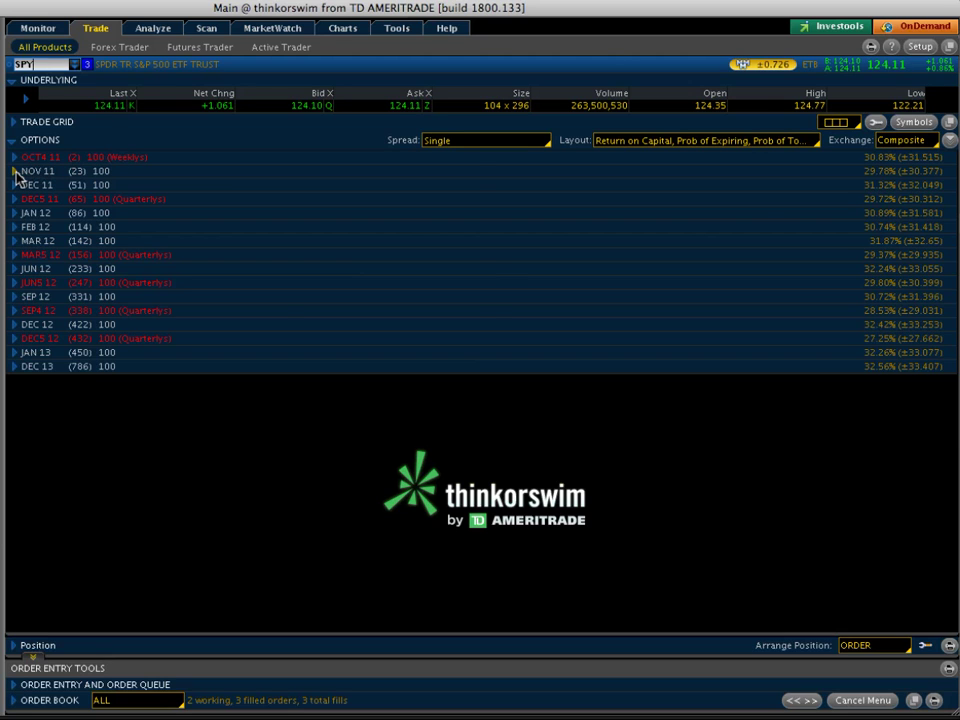
left_click(15, 172)
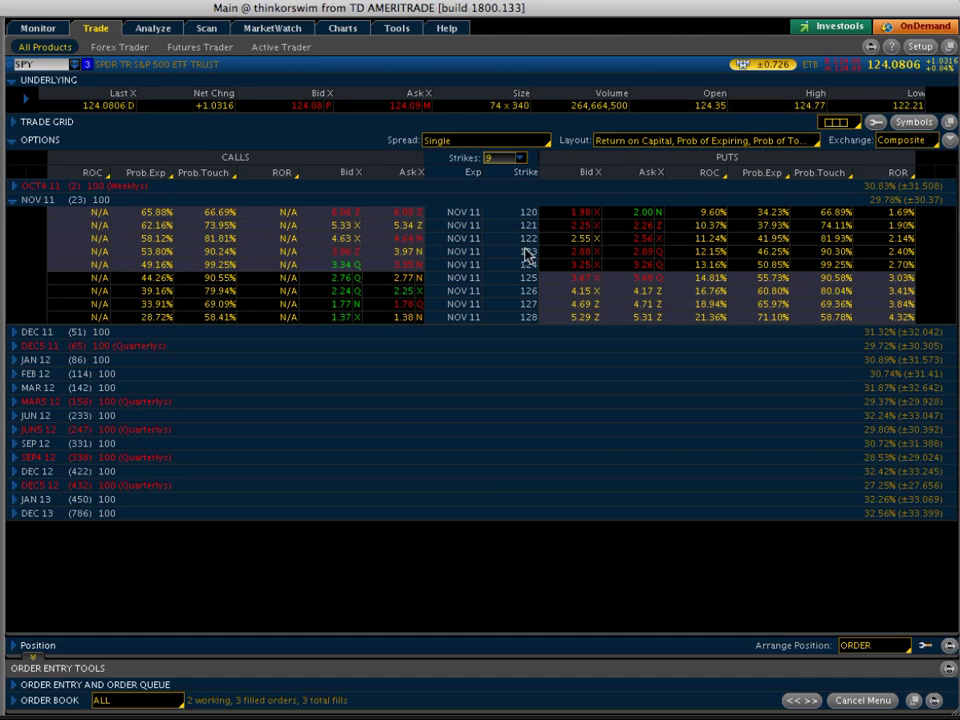
left_click(547, 142)
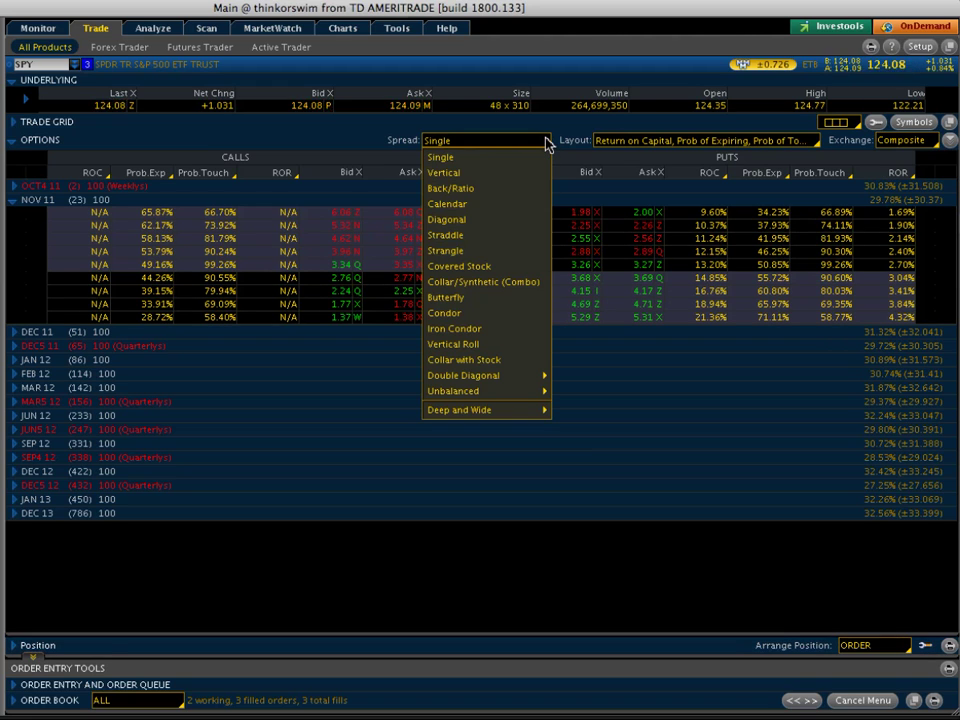
left_click(456, 175)
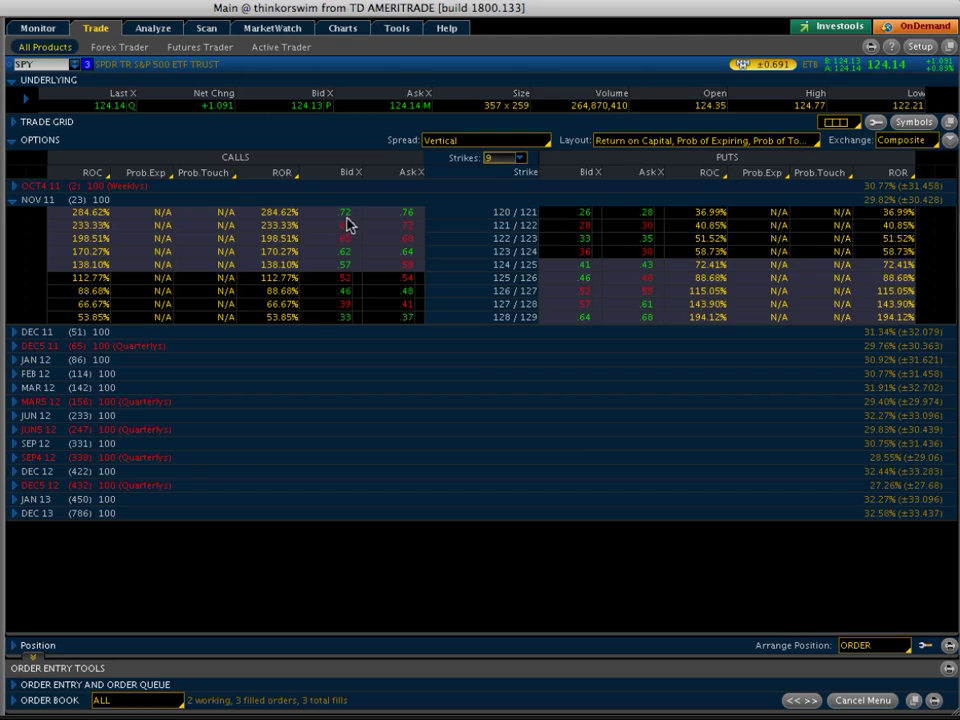
Step: Create a sell order for the NOV 11 127/128 call vertical and analyze it as a duplicate trade
left_click(344, 305)
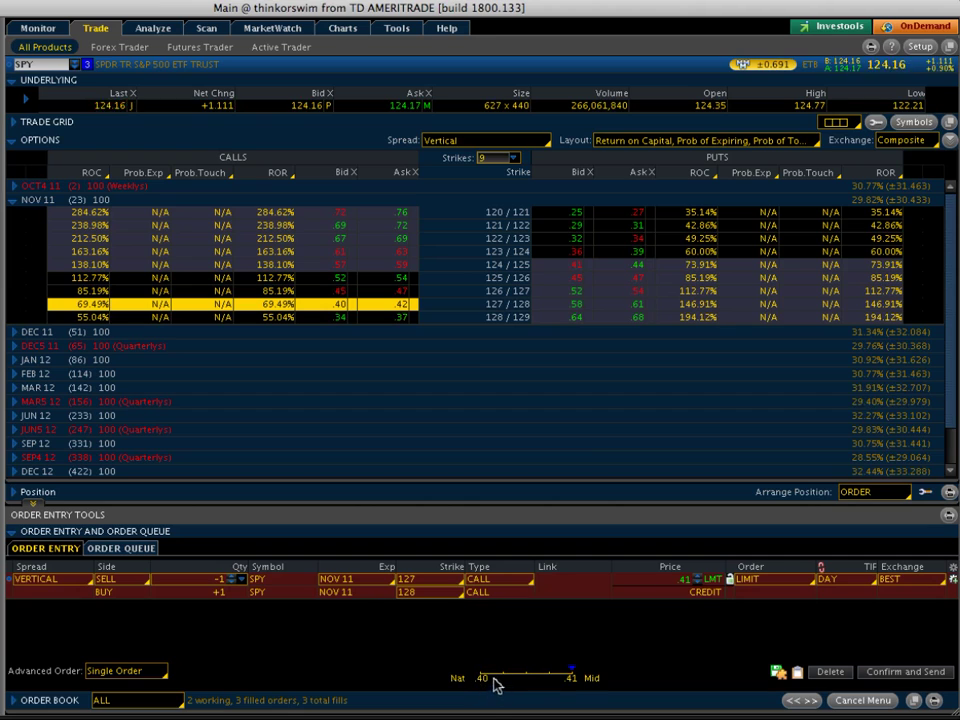
left_click(570, 678)
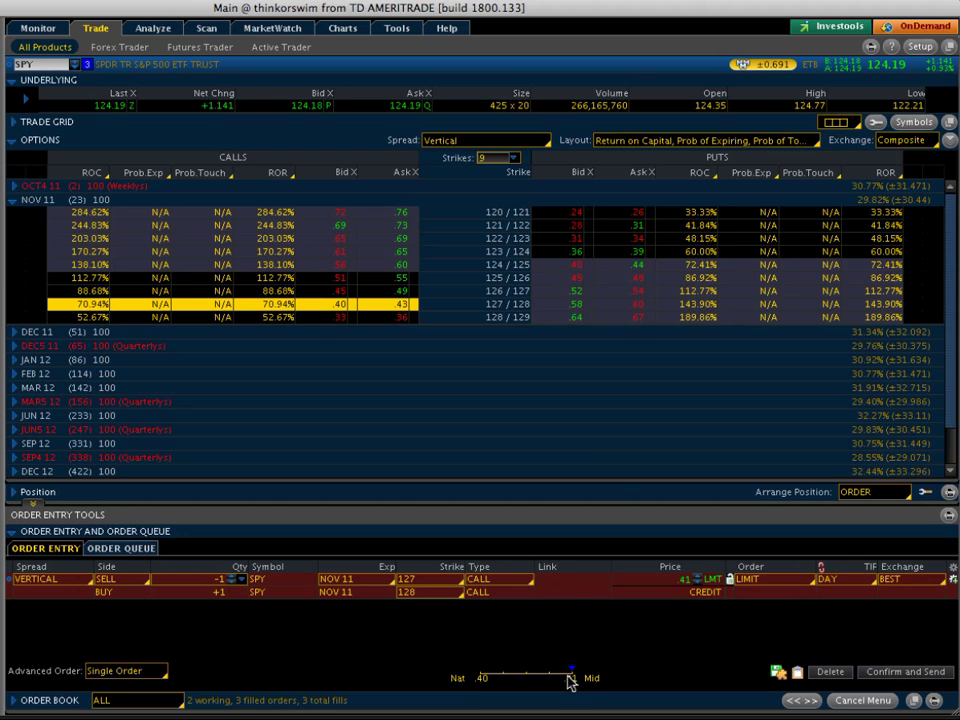
right_click(565, 596)
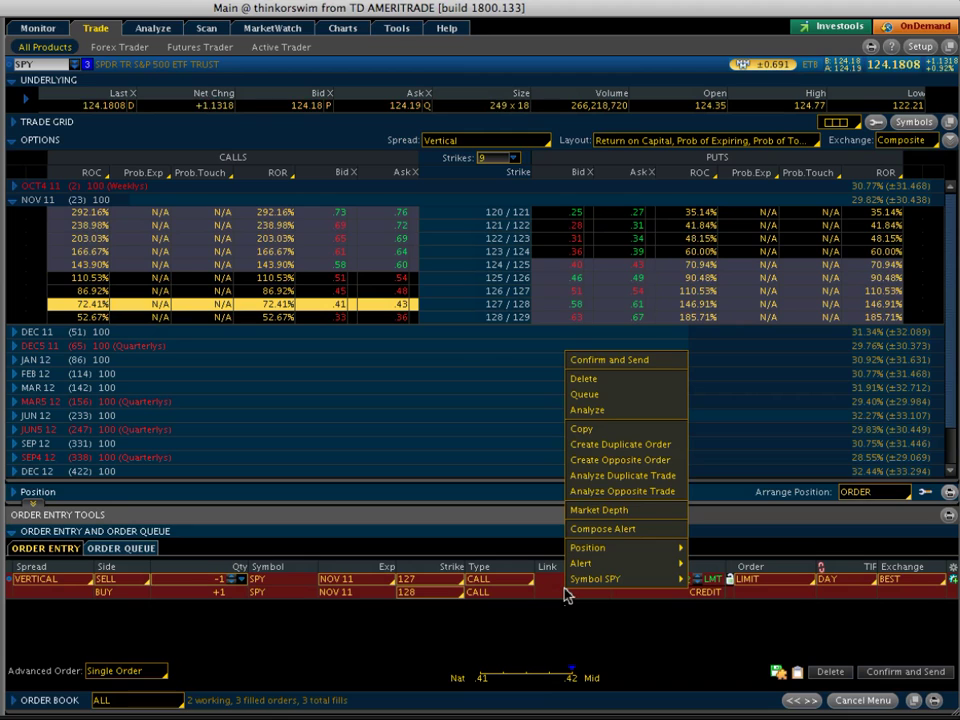
right_click(552, 593)
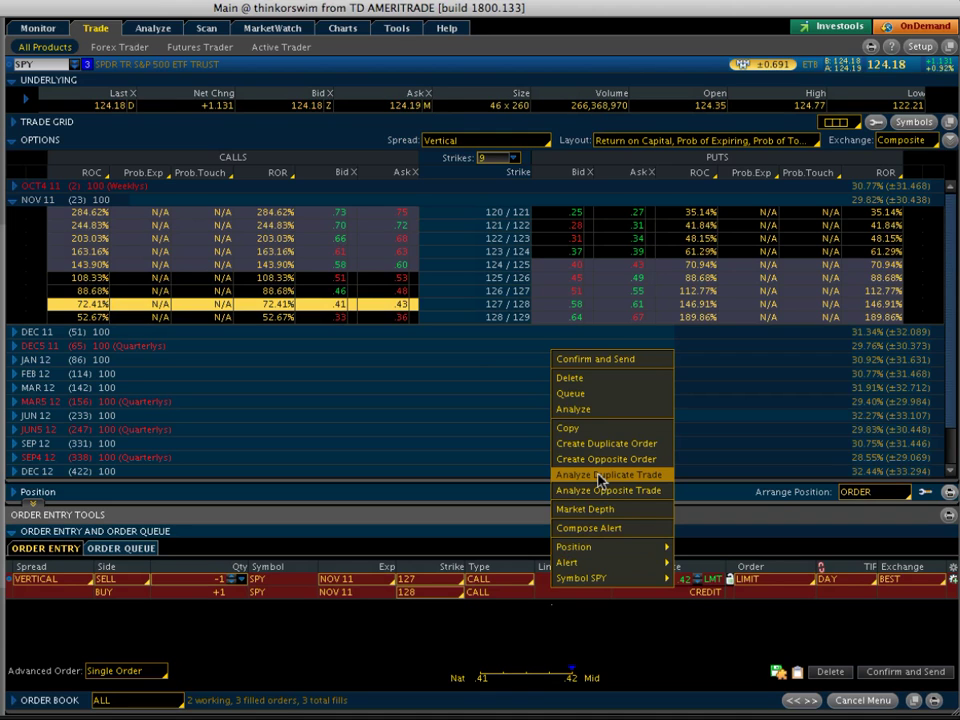
left_click(600, 478)
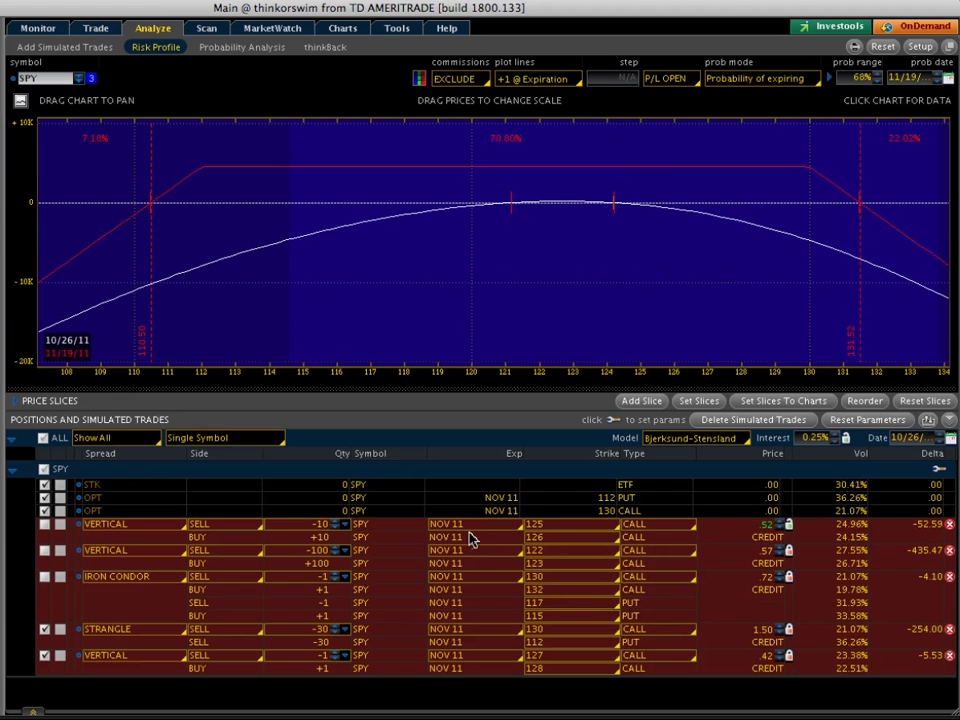
Step: Exclude the stock, both option positions and the strangle from the risk profile, and set the 127/128 call vertical's price to .40
left_click(44, 510)
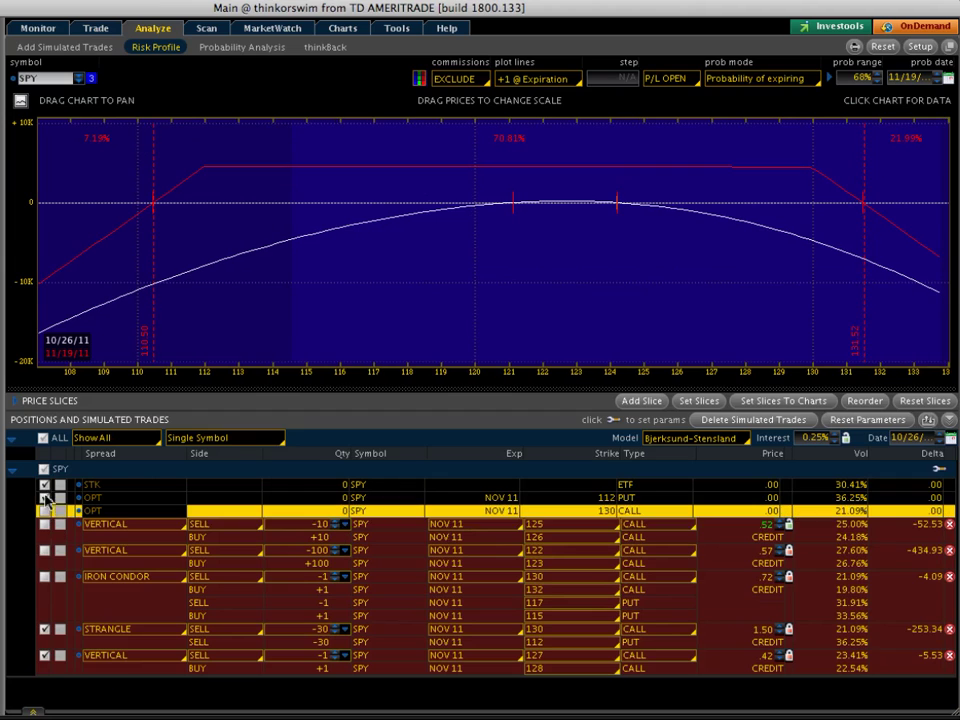
left_click(44, 497)
left_click(44, 484)
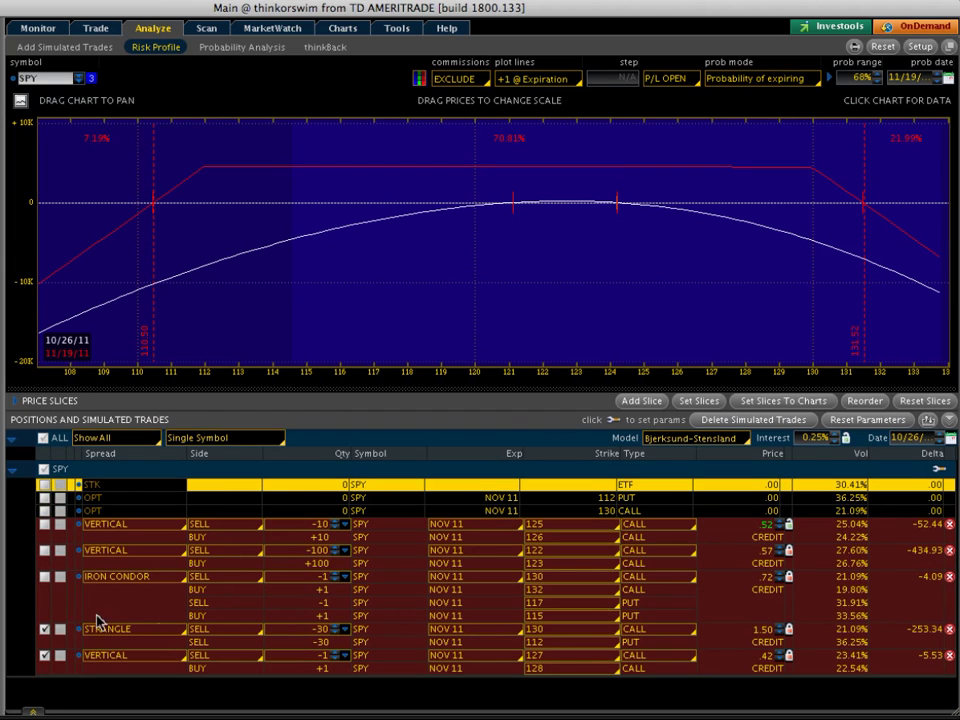
left_click(44, 630)
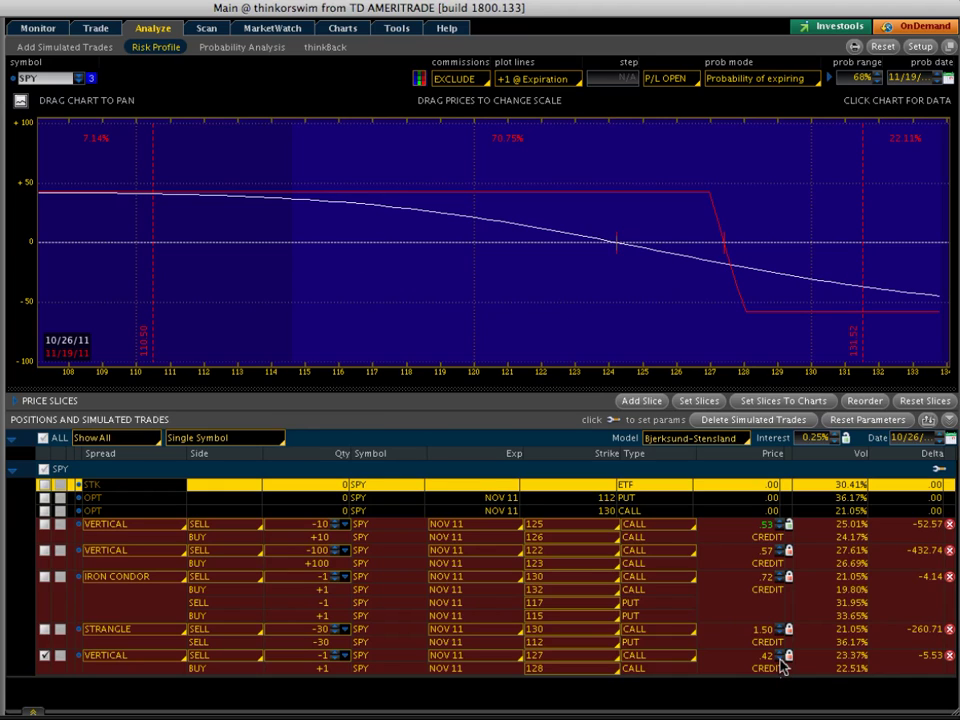
left_click(779, 659)
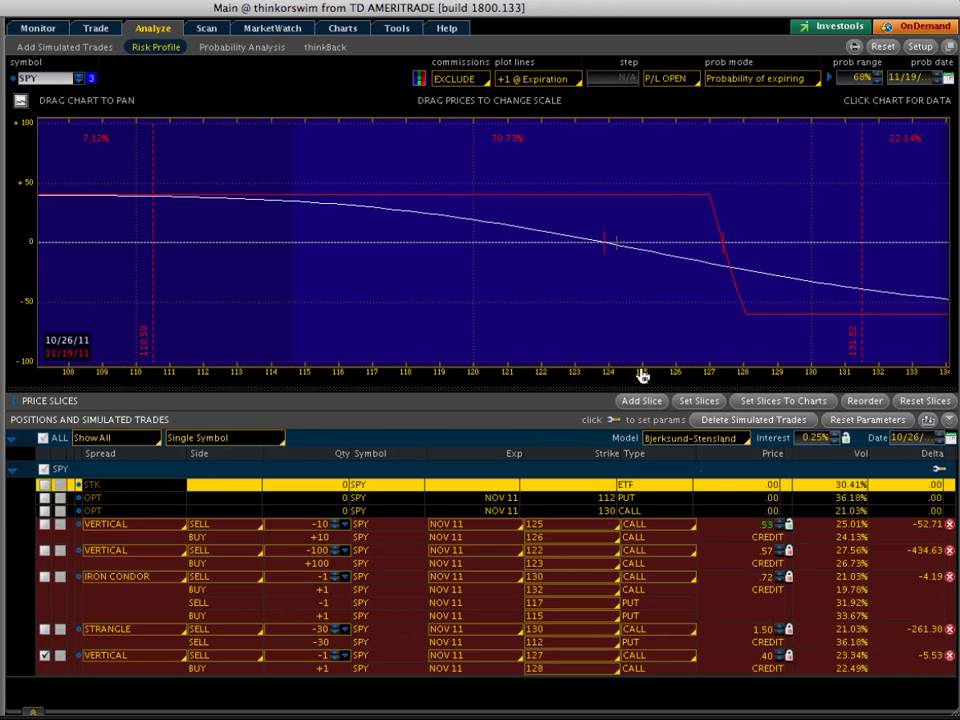
left_click(527, 407)
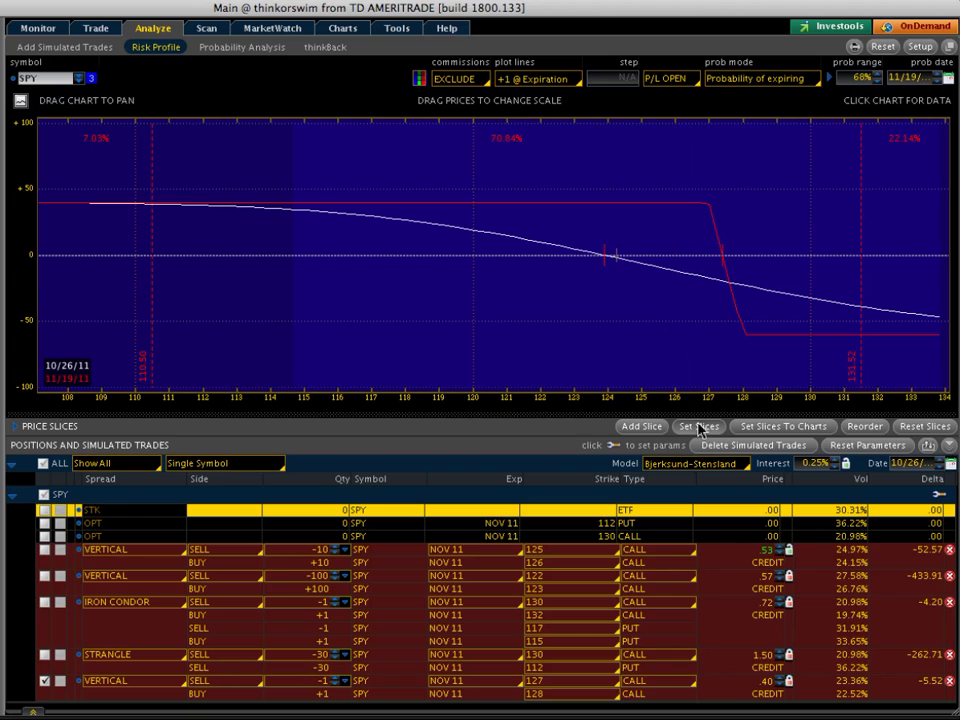
Step: Set the probability date to November 19, 2011 and the price slices to the 11/19/11 break-even
left_click(947, 78)
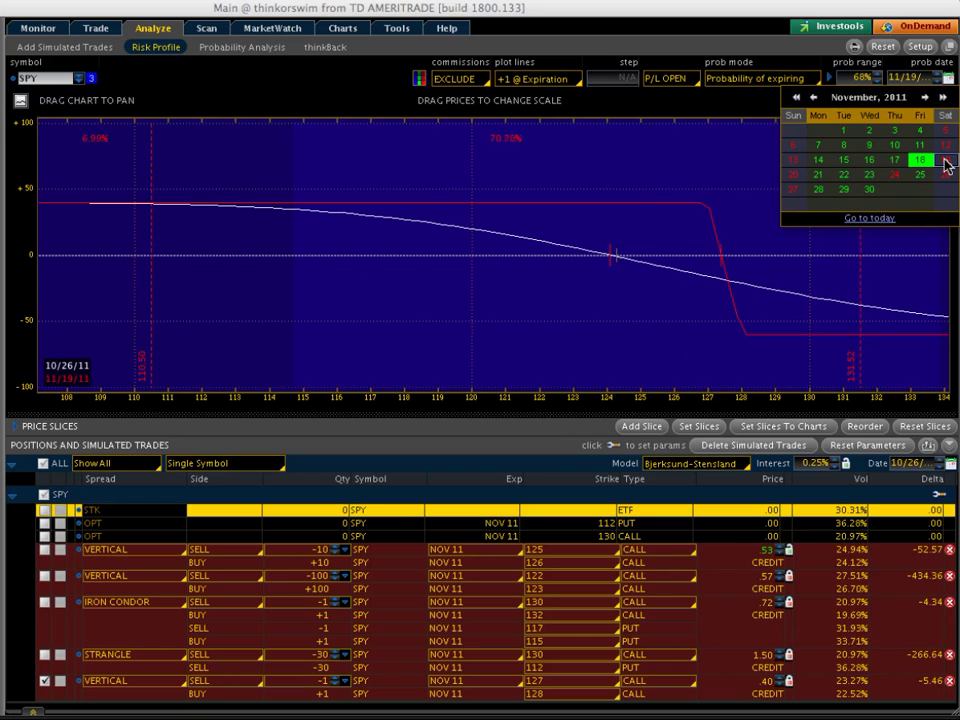
left_click(946, 163)
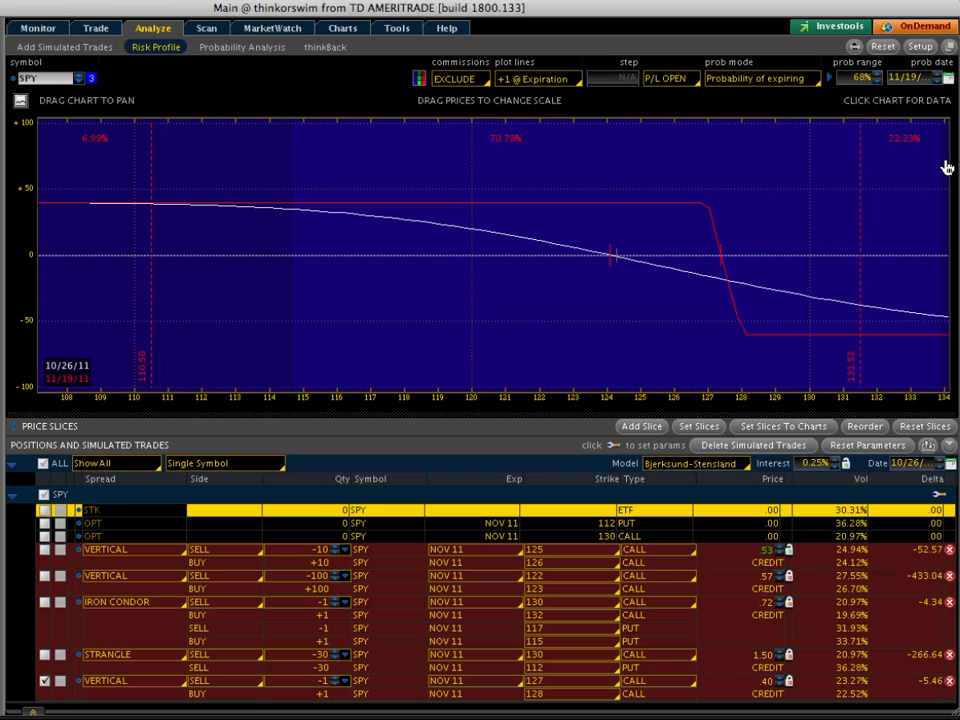
left_click(947, 78)
left_click(946, 163)
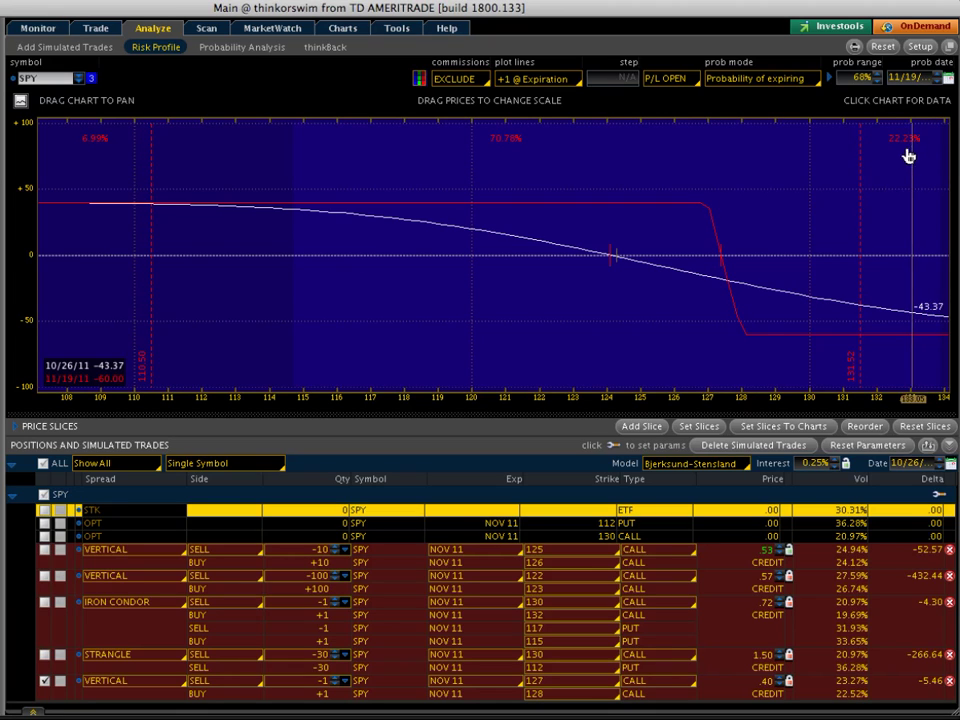
left_click(692, 430)
mouse_move(730, 563)
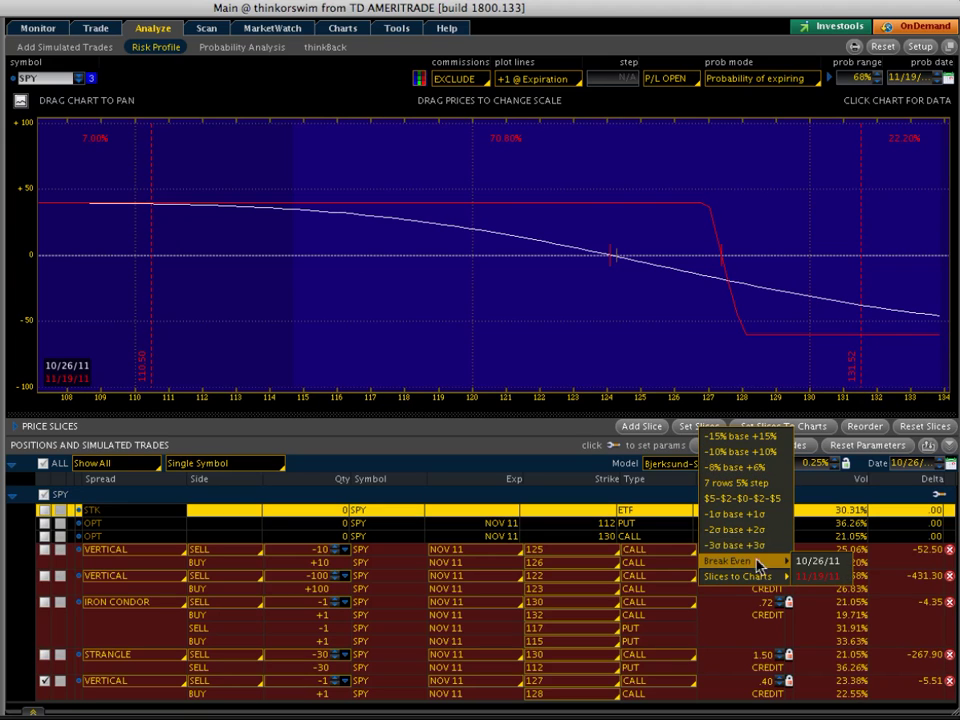
left_click(840, 577)
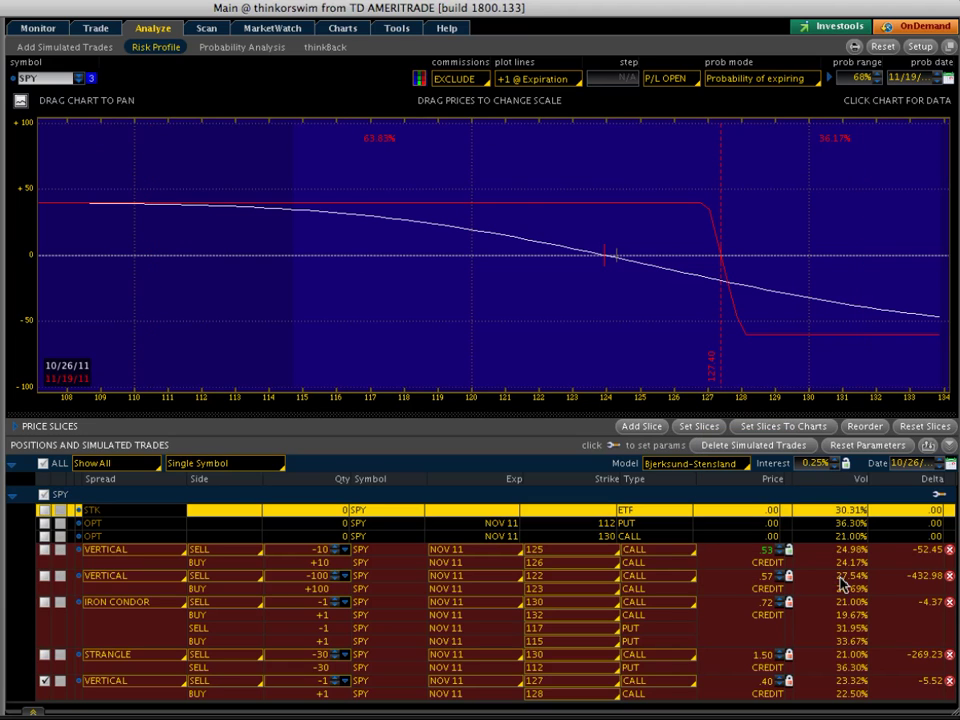
Step: Reapply the 11/19/11 break-even price slice to the 127/128 call vertical's risk graph
left_click(838, 386)
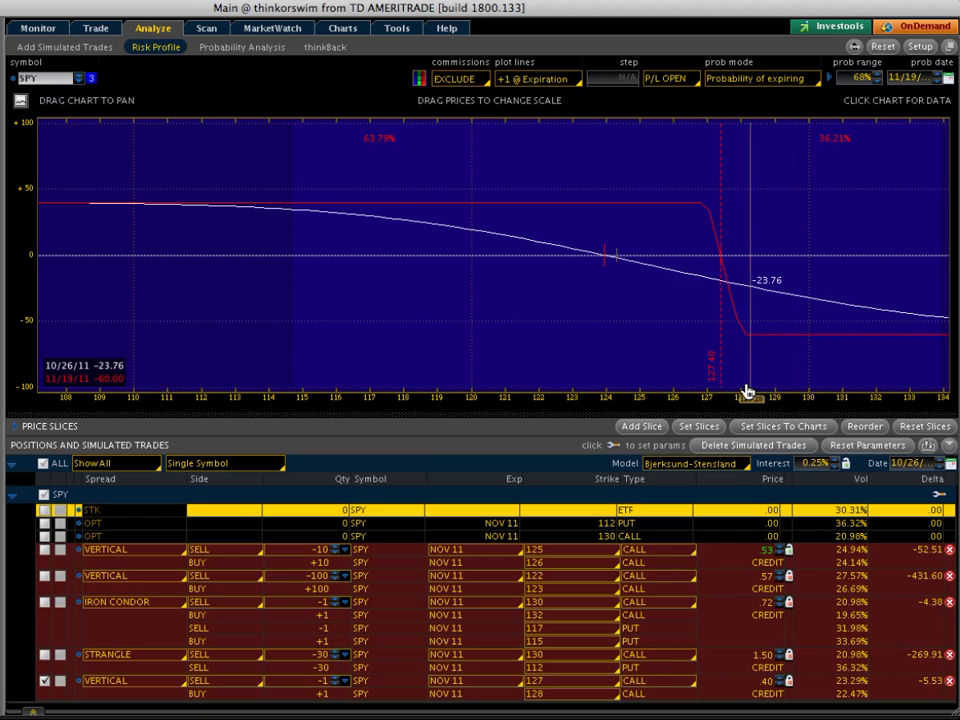
left_click_drag(643, 408, 754, 369)
left_click_drag(333, 348, 423, 337)
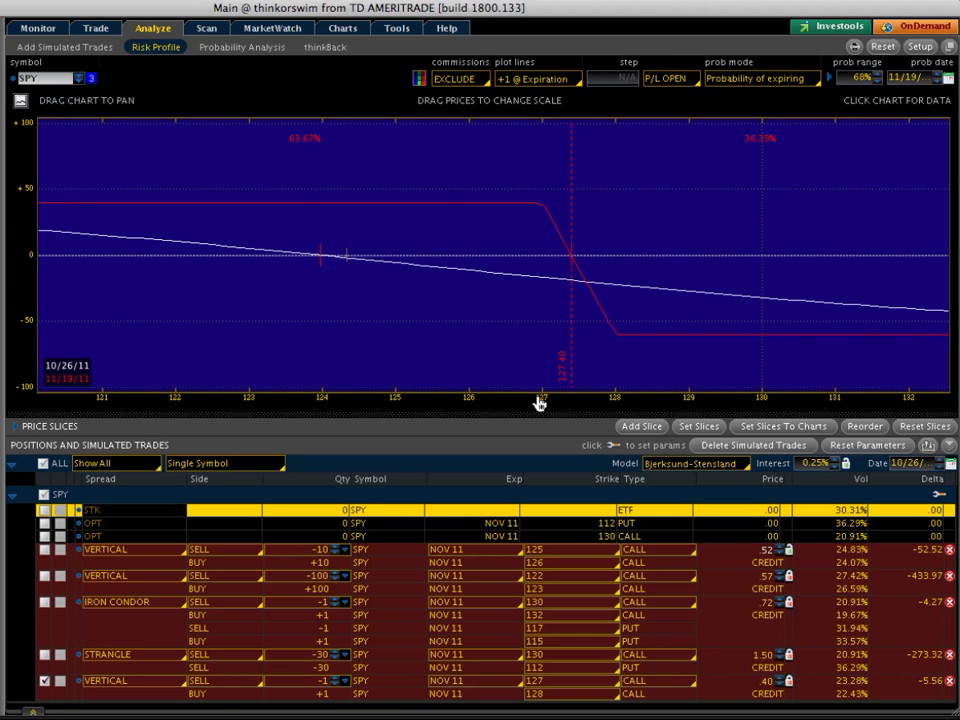
left_click_drag(480, 356, 370, 356)
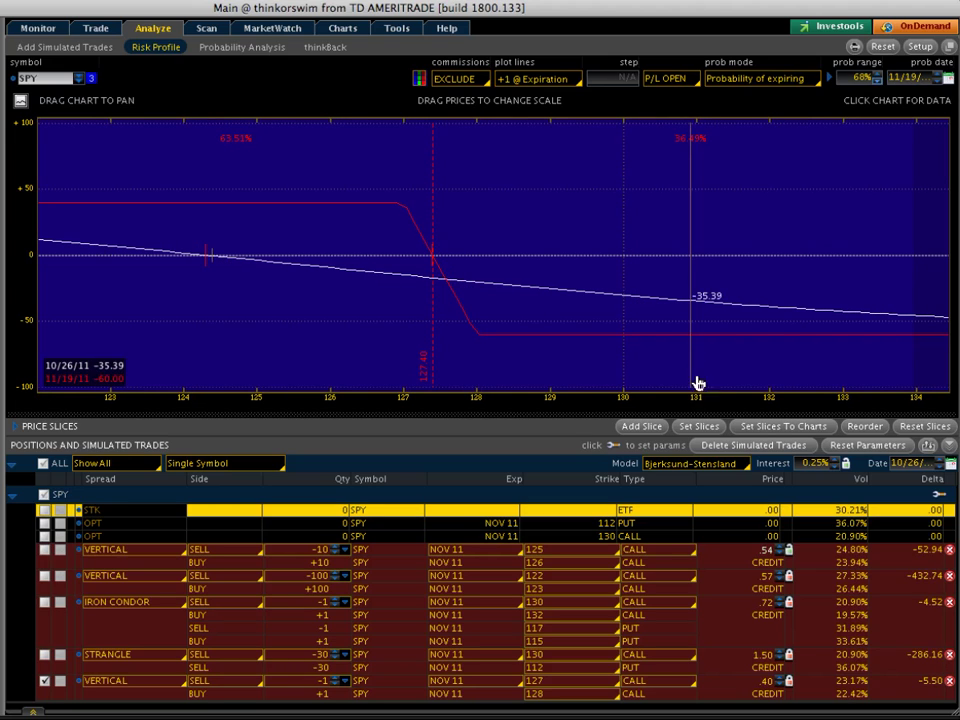
left_click(698, 428)
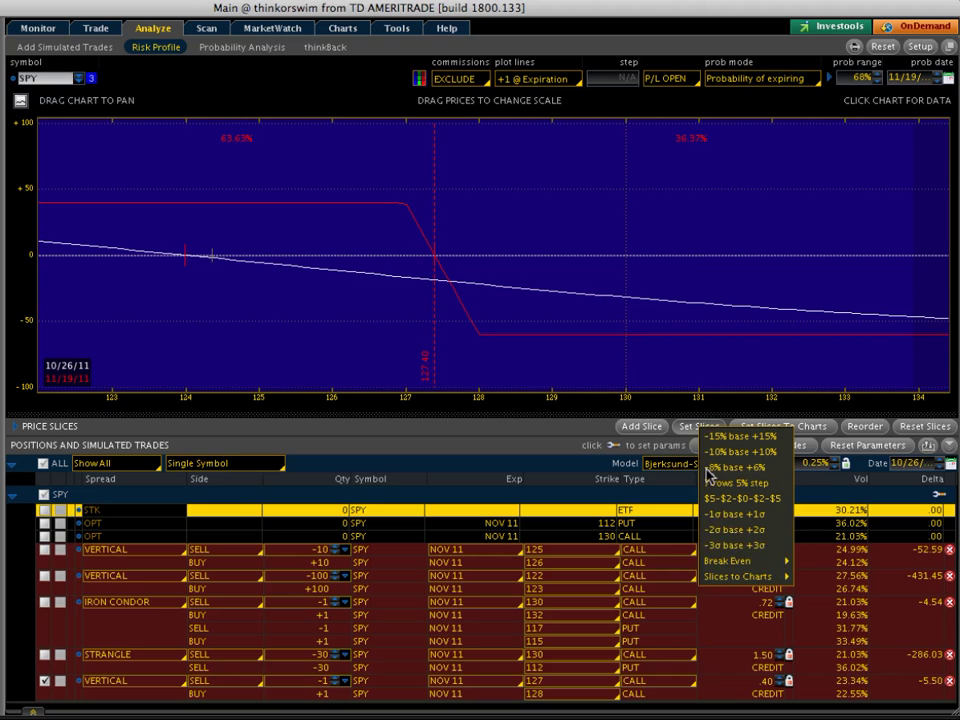
mouse_move(742, 561)
left_click(813, 577)
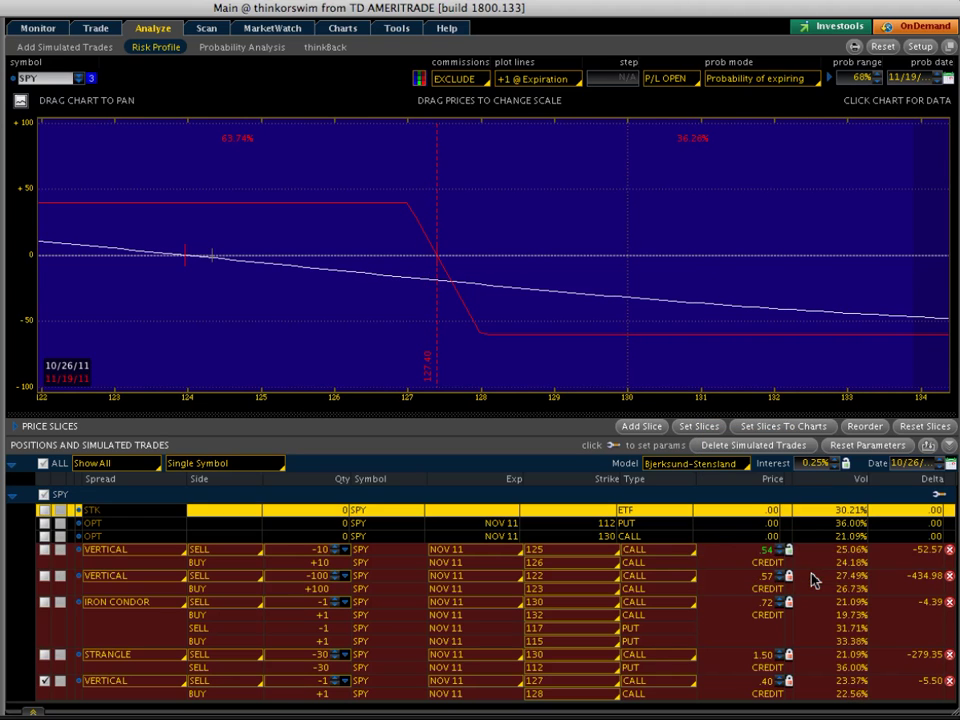